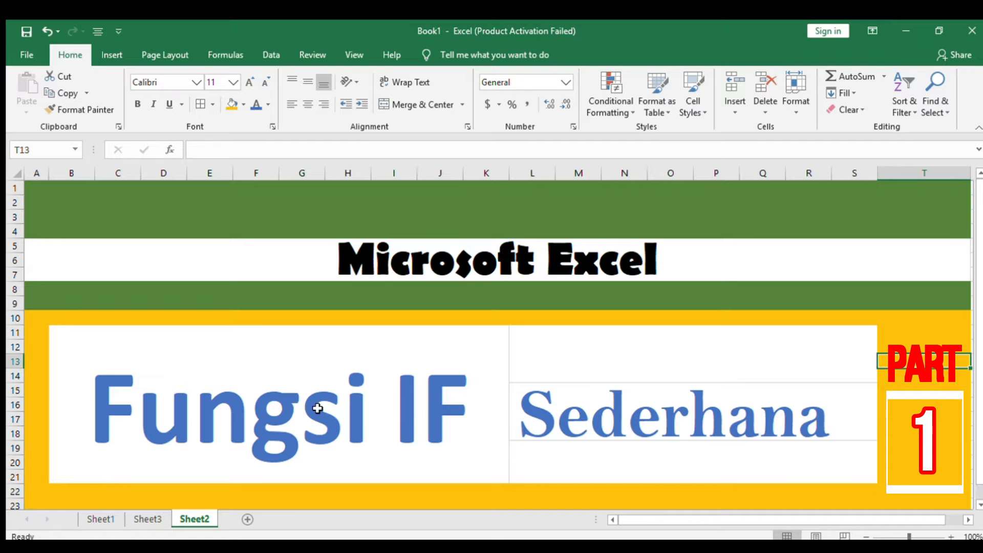
On Sheet1, calculate the average of B9:C9 in D9 and fill the formula down to D13.
left_click(100, 518)
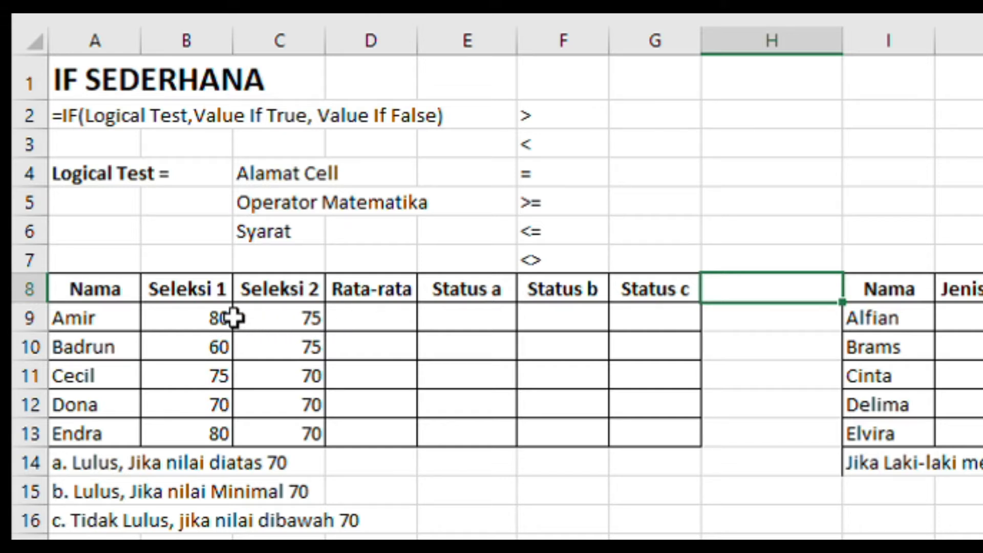
left_click(388, 328)
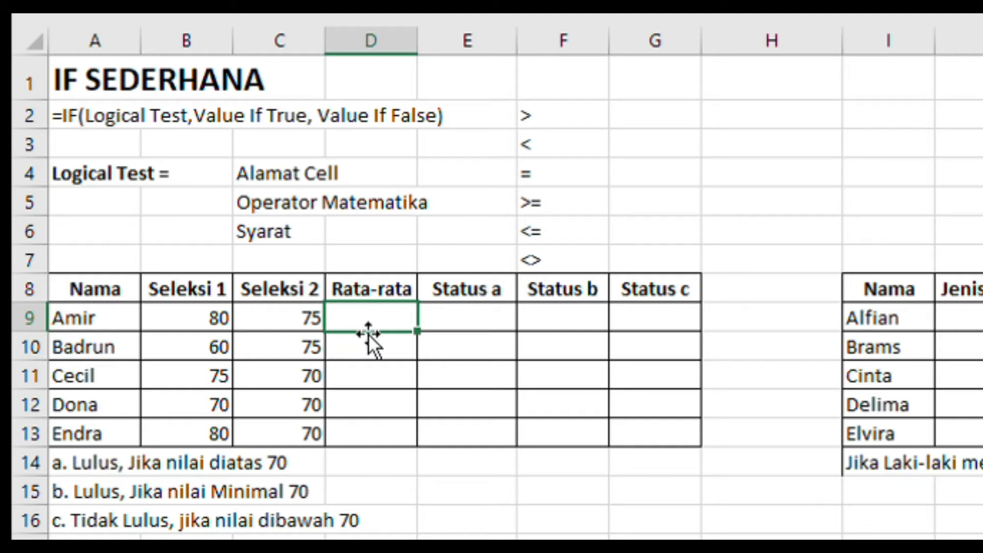
type("=average(")
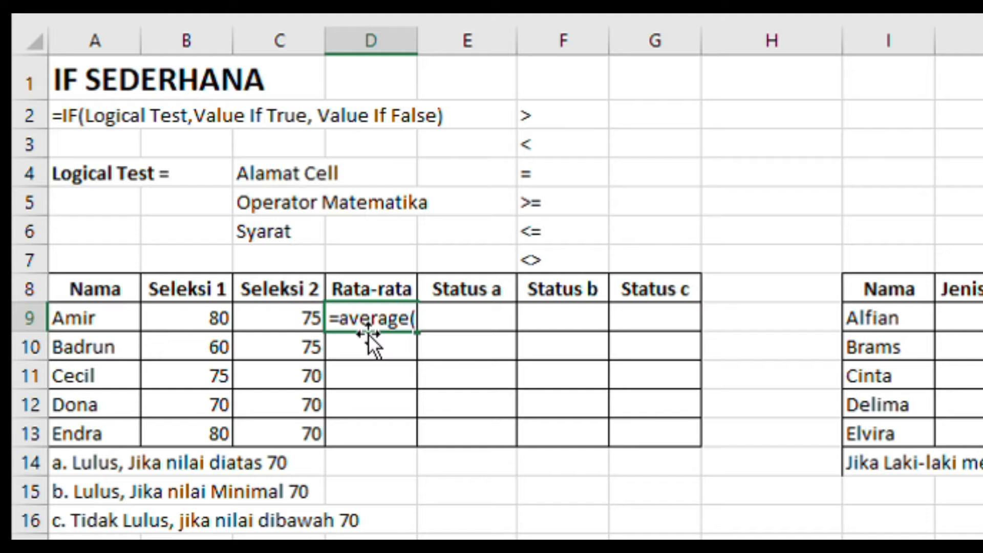
left_click(228, 307)
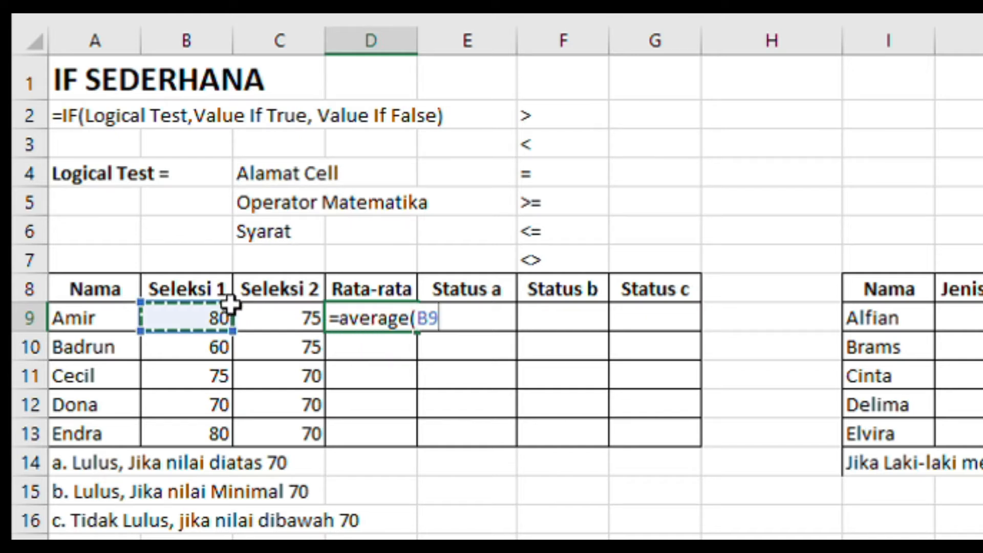
left_click_drag(228, 305, 254, 312)
key("Return")
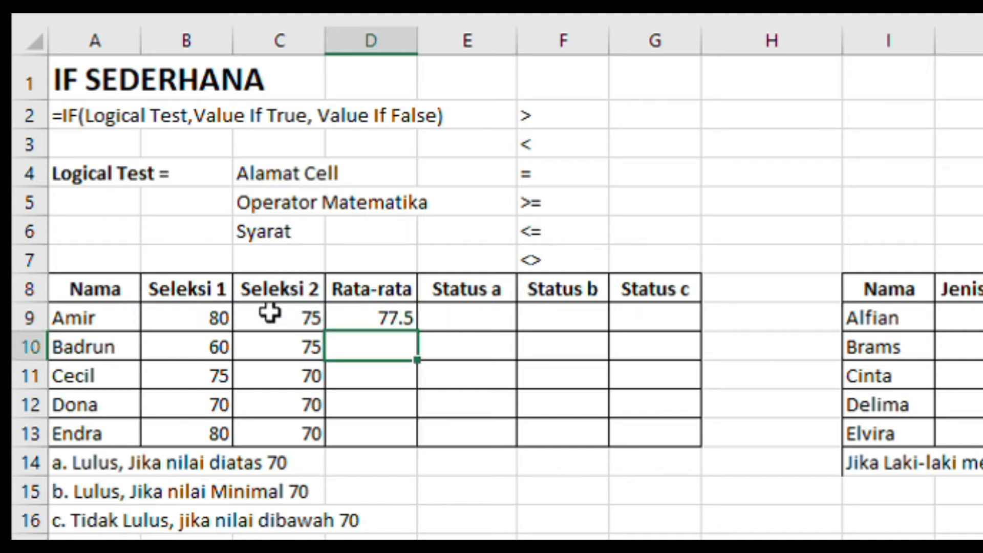
left_click(367, 318)
left_click_drag(417, 331, 415, 441)
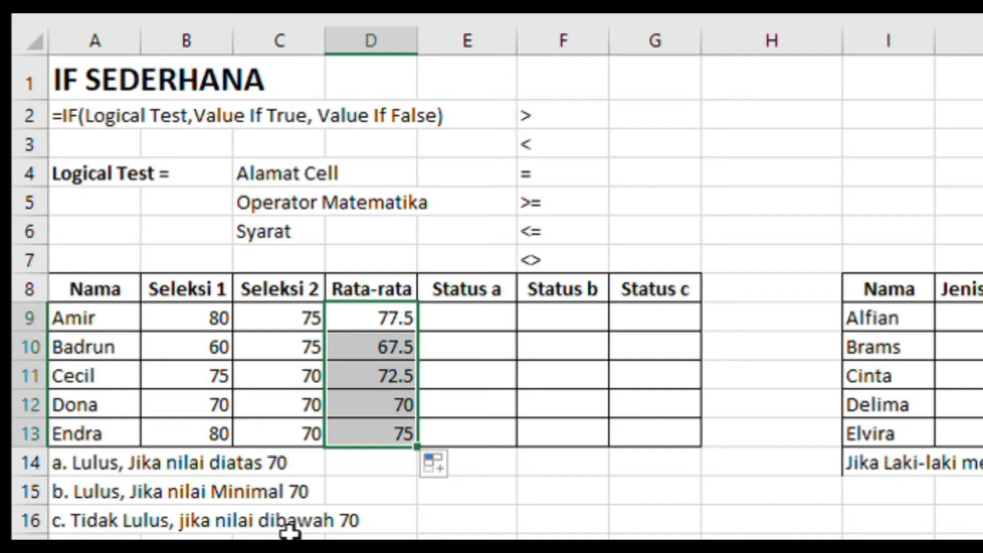
Begin an IF formula in E9 under Status a with the logical test D9>70.
left_click(471, 317)
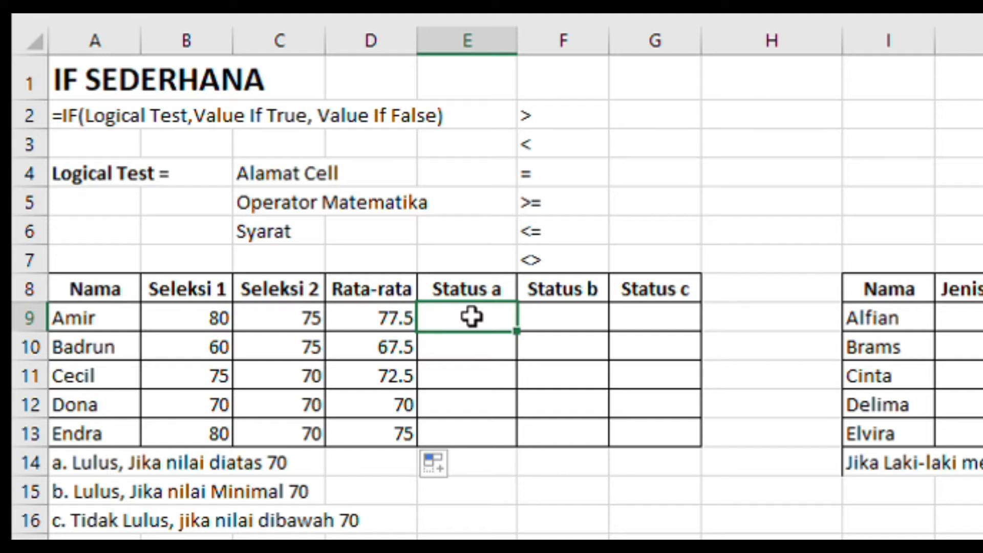
type("=")
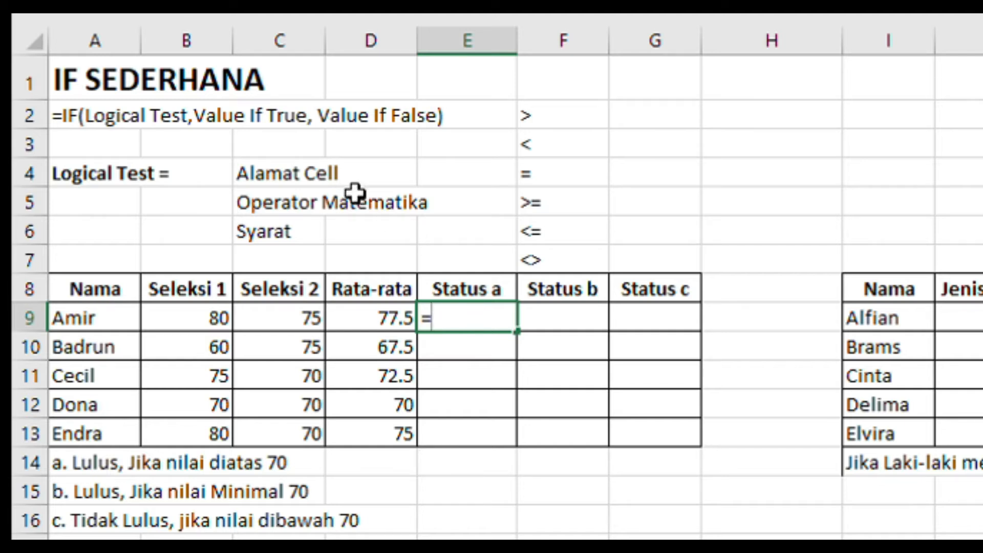
type("if")
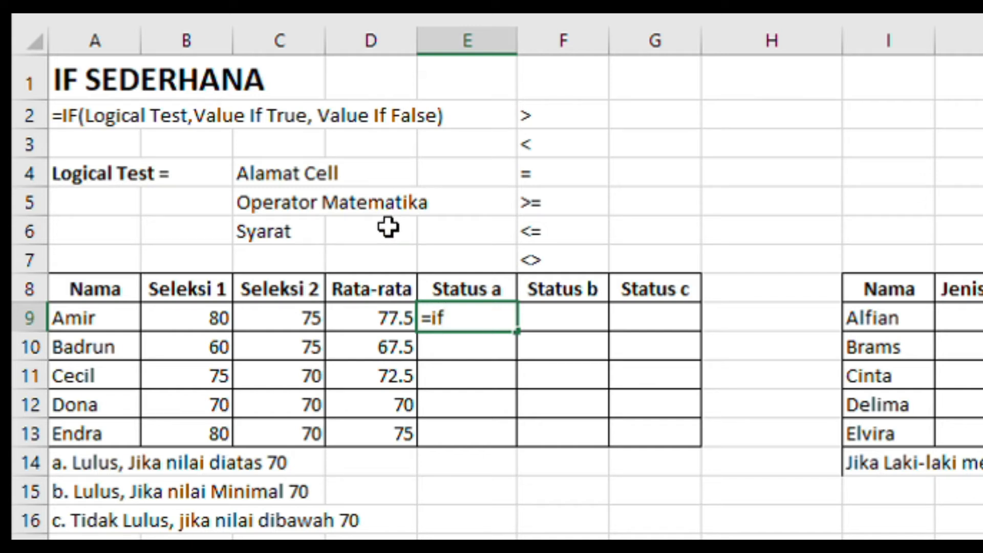
type("(")
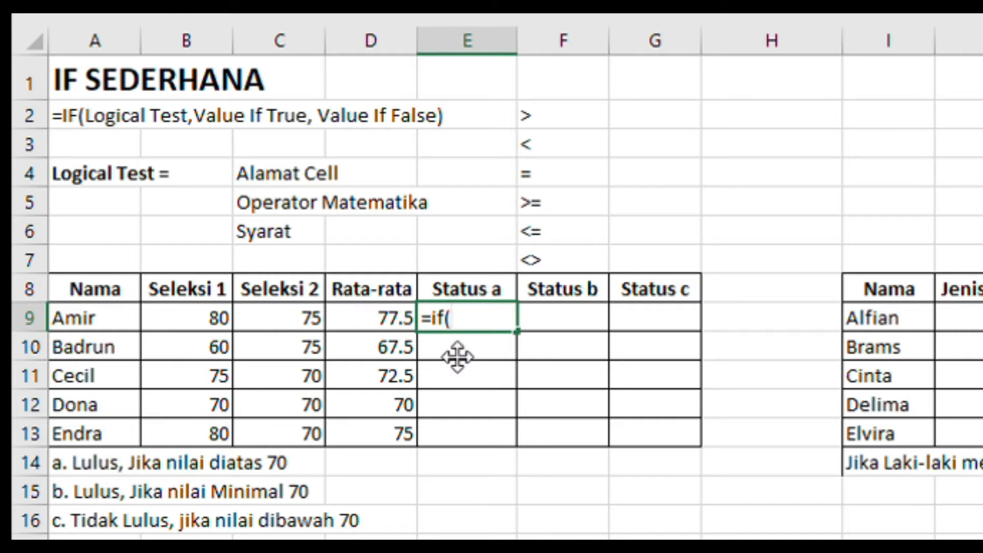
left_click(384, 319)
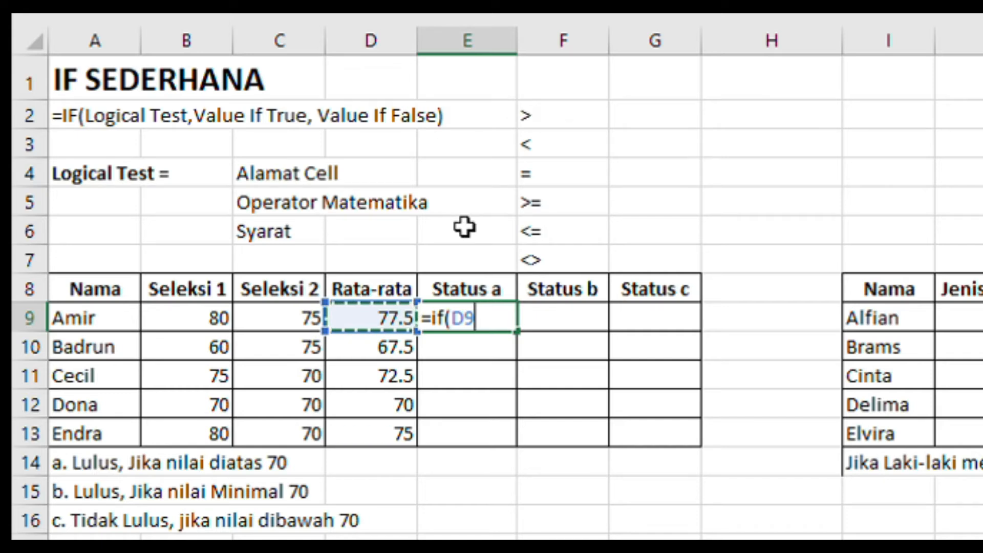
type(">")
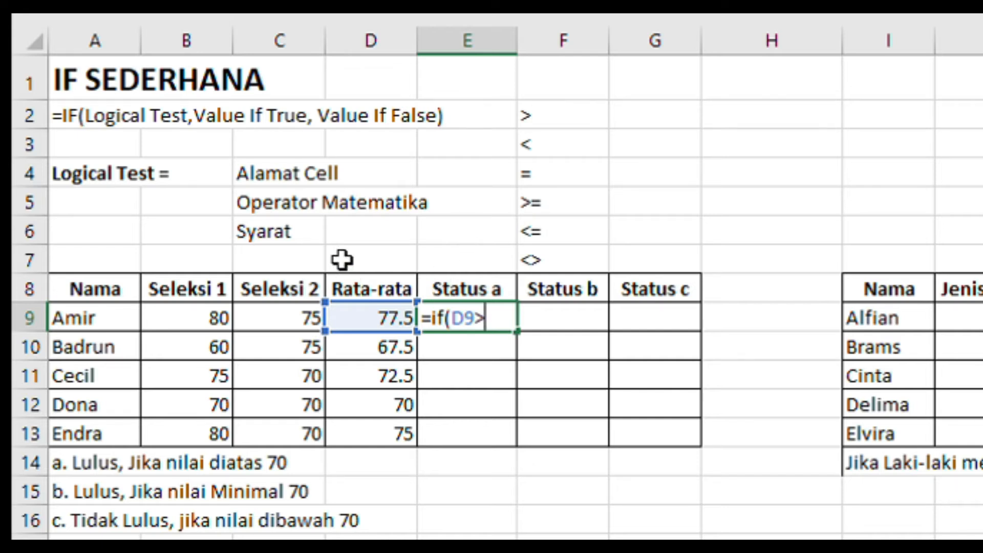
type("7")
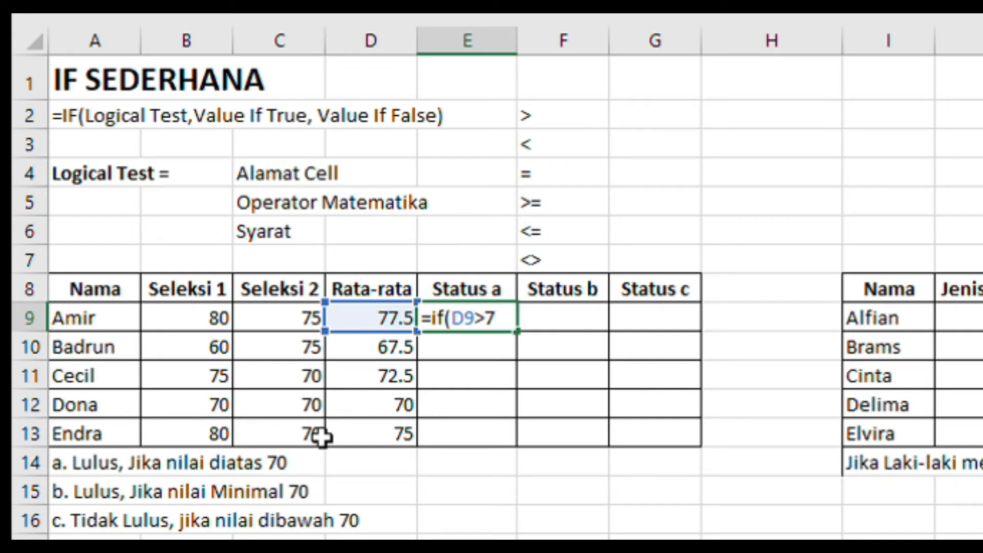
type("0,")
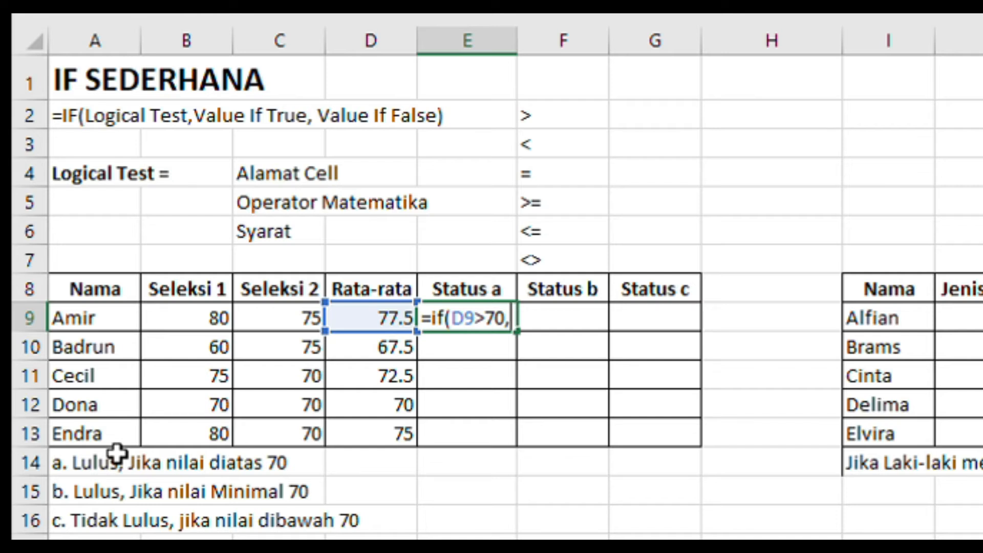
Complete the E9 formula with "Lulus" if true and "Tidak" if false, and fill it down to E13.
type("\"")
type("Lu")
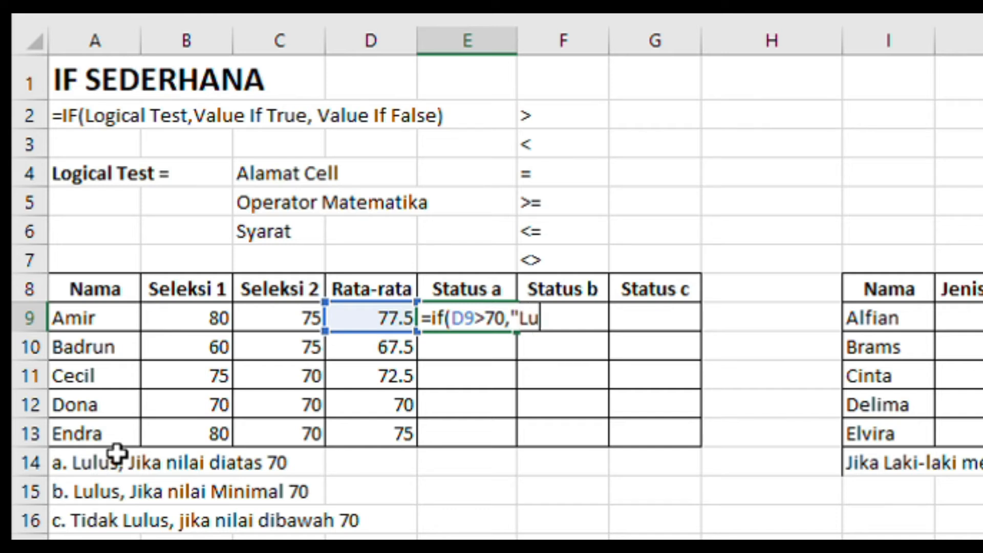
type("lus\"")
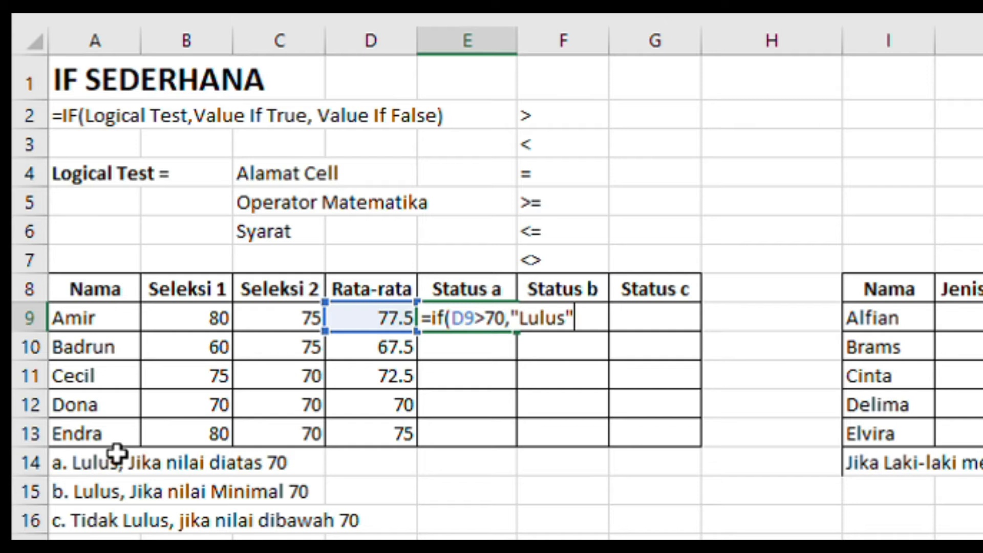
type(",")
type("\"Tidak\"")
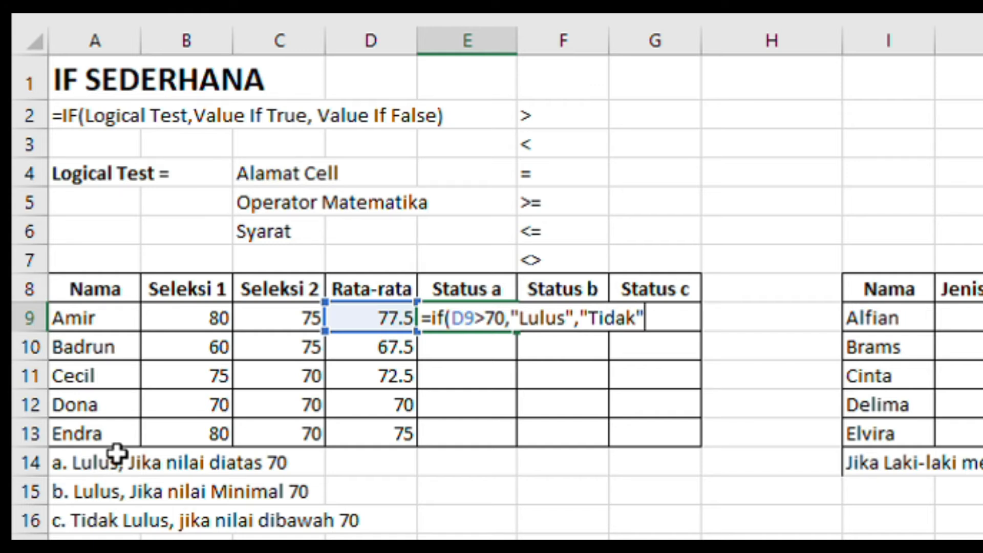
type(")")
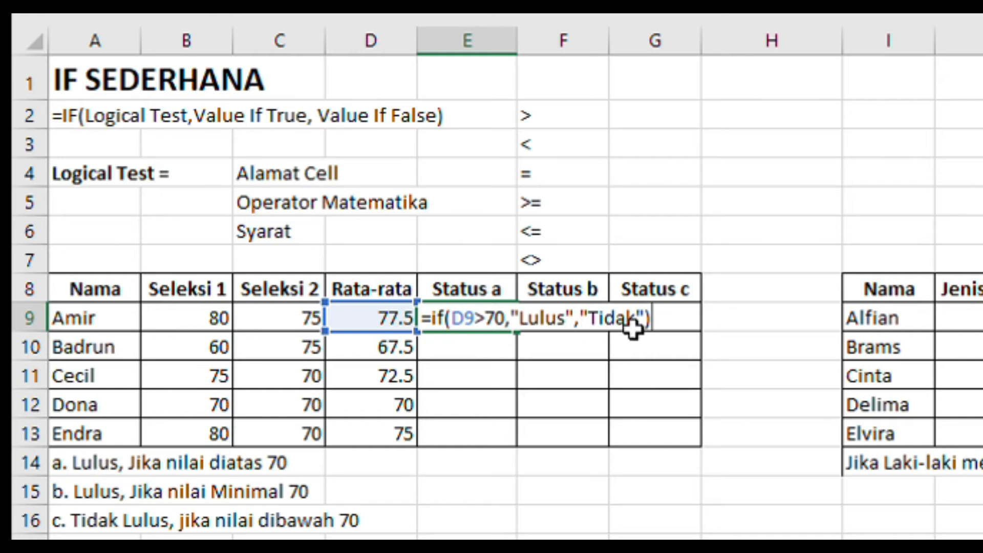
key("Return")
left_click(502, 320)
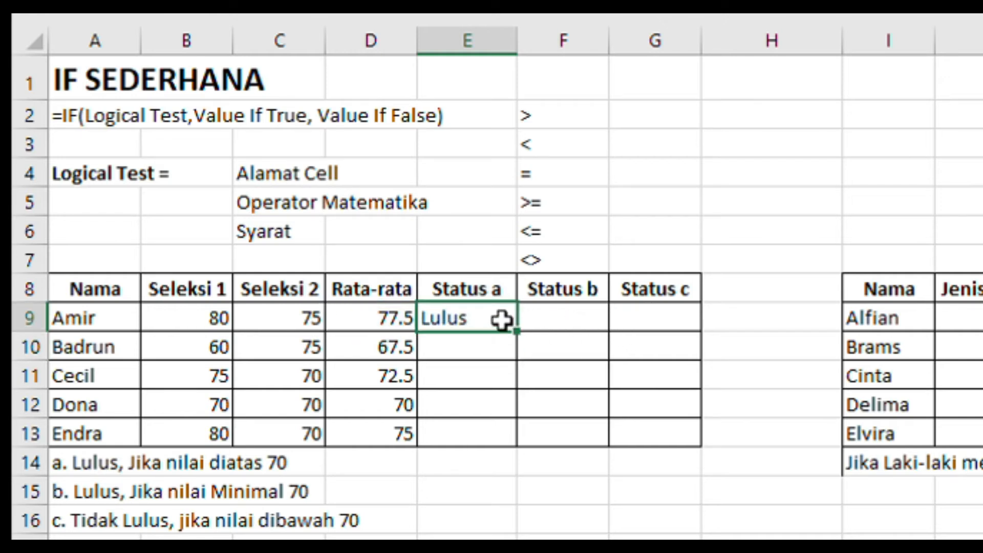
left_click_drag(517, 330, 518, 441)
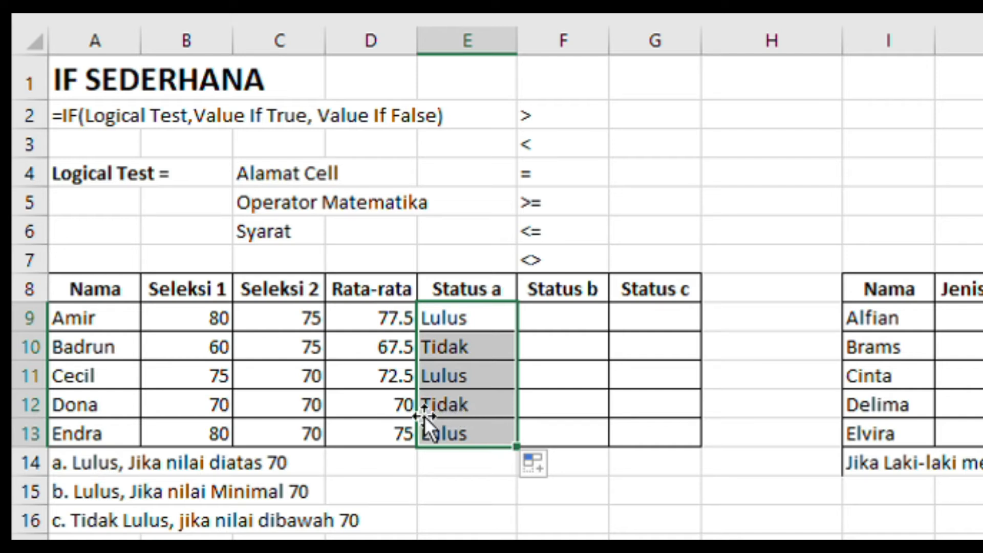
Begin an IF formula in F9 under Status b with the logical test D9>=70.
left_click(548, 312)
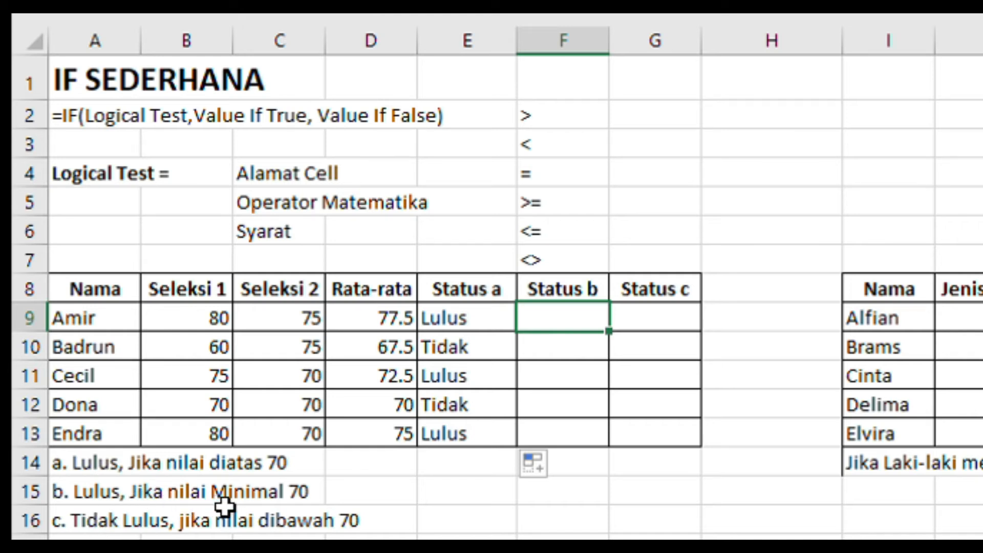
type("=i")
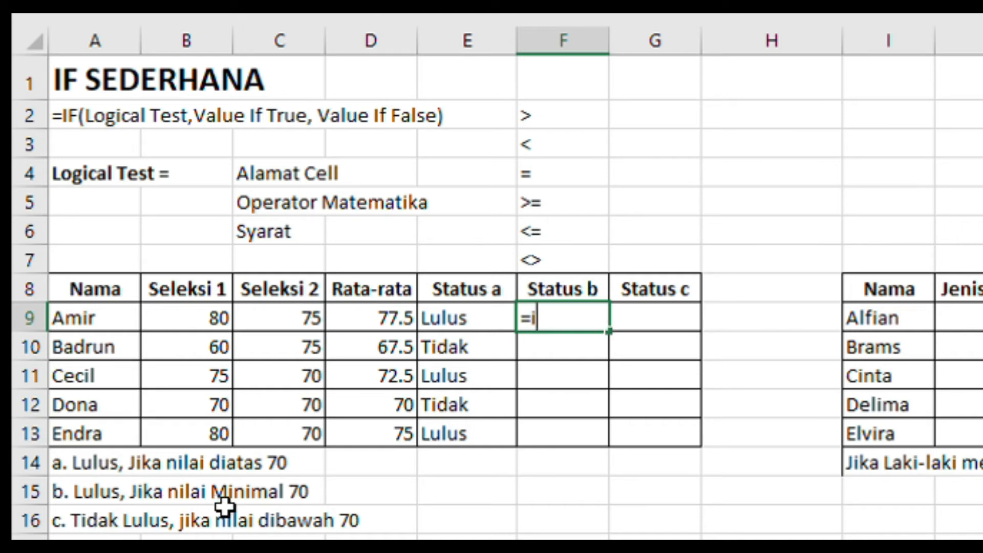
type("f(")
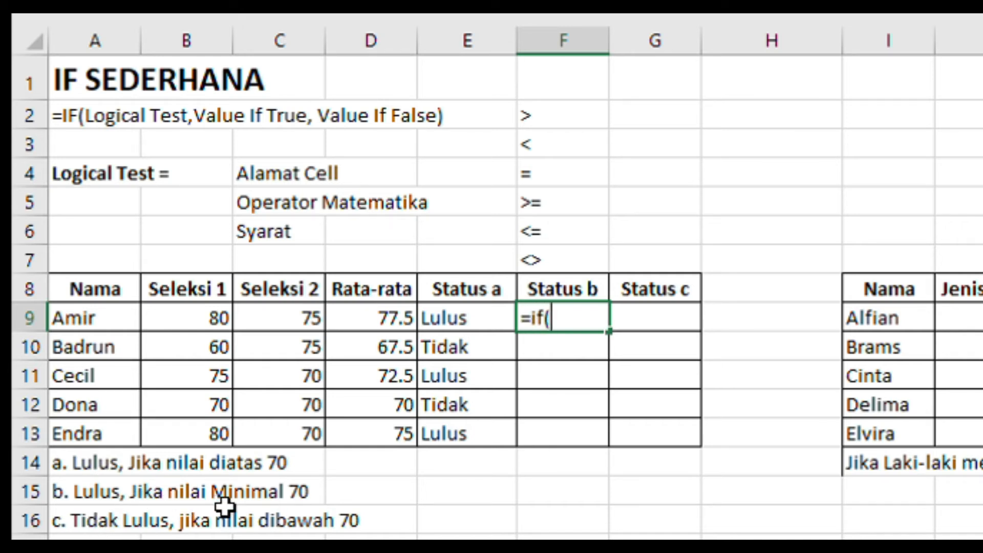
left_click(388, 318)
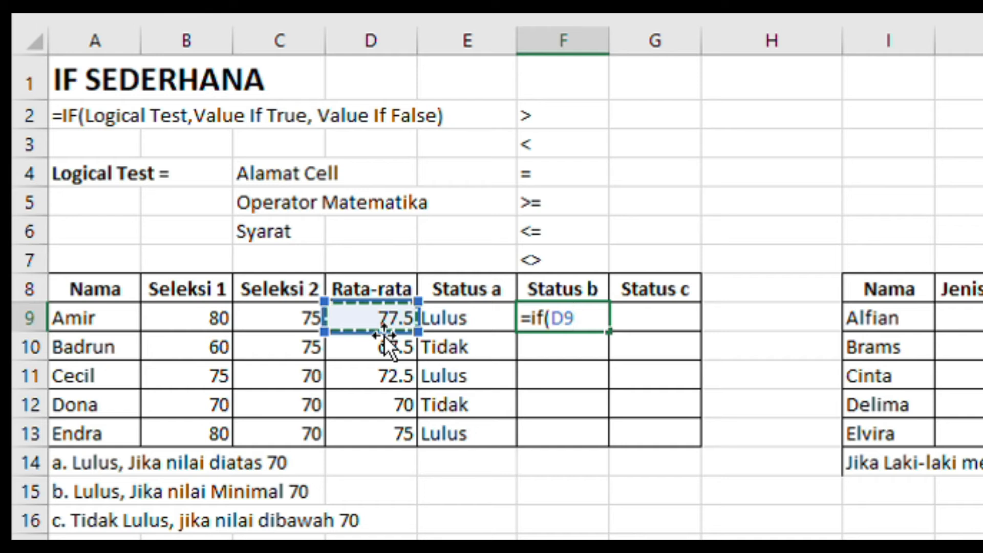
type(">=")
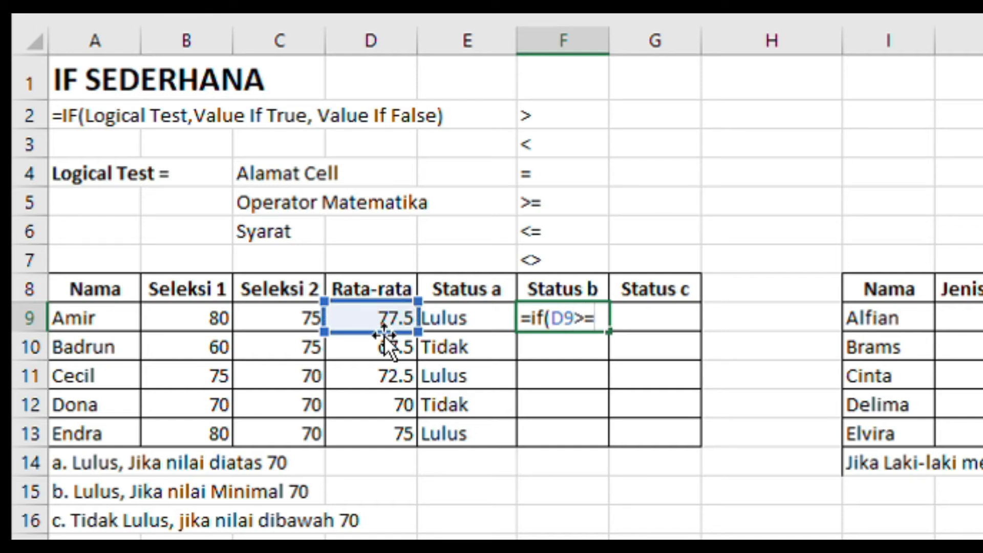
type("7")
type("0")
Finish the F9 formula with "Lulus" if true and "Tidak" if false, and fill it down to F13.
type(",\"L")
type("l")
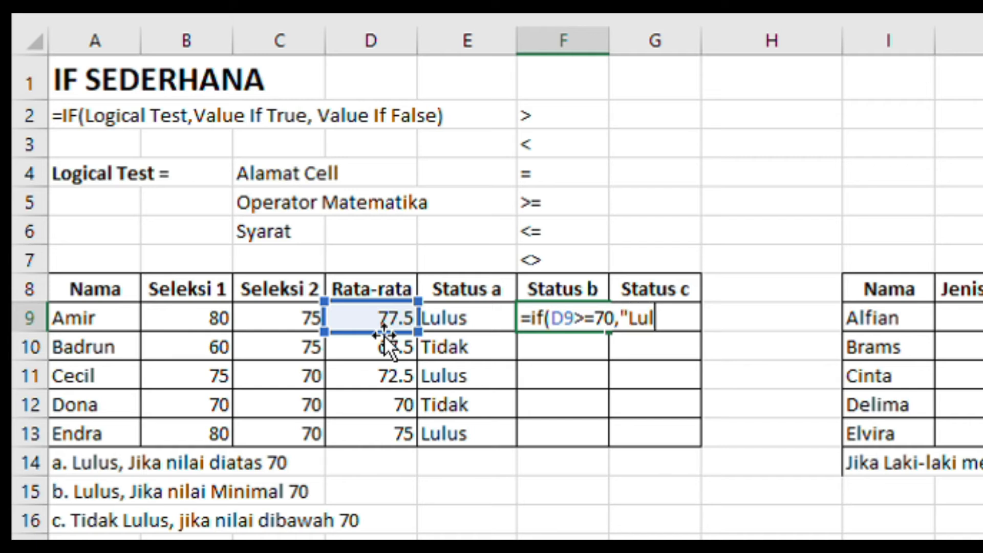
type("us\"")
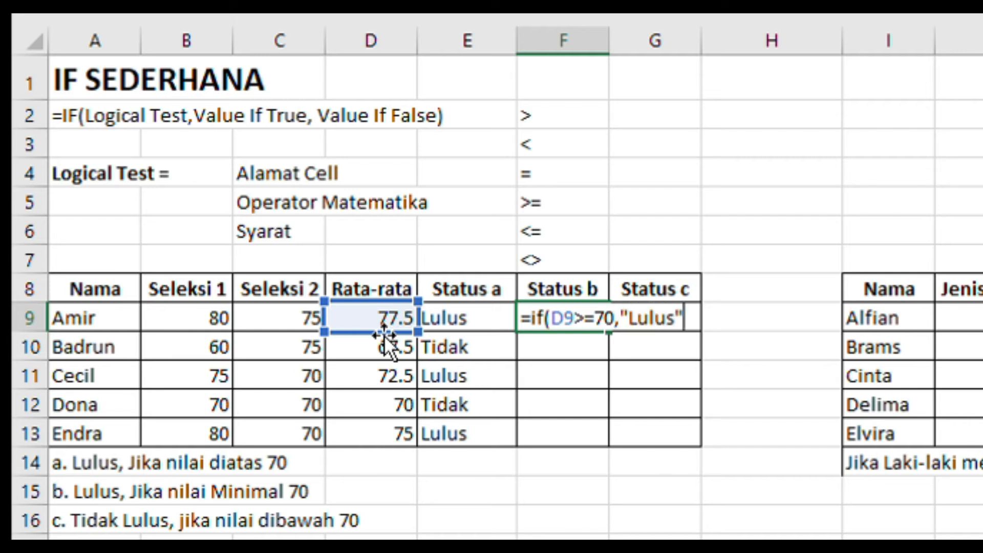
type(",\"Tidak")
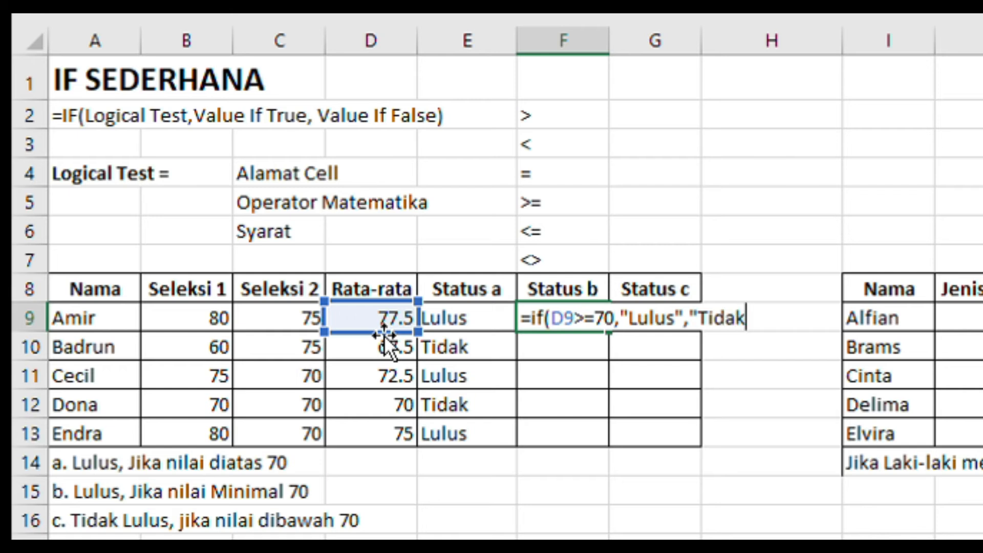
type("\")")
key("Return")
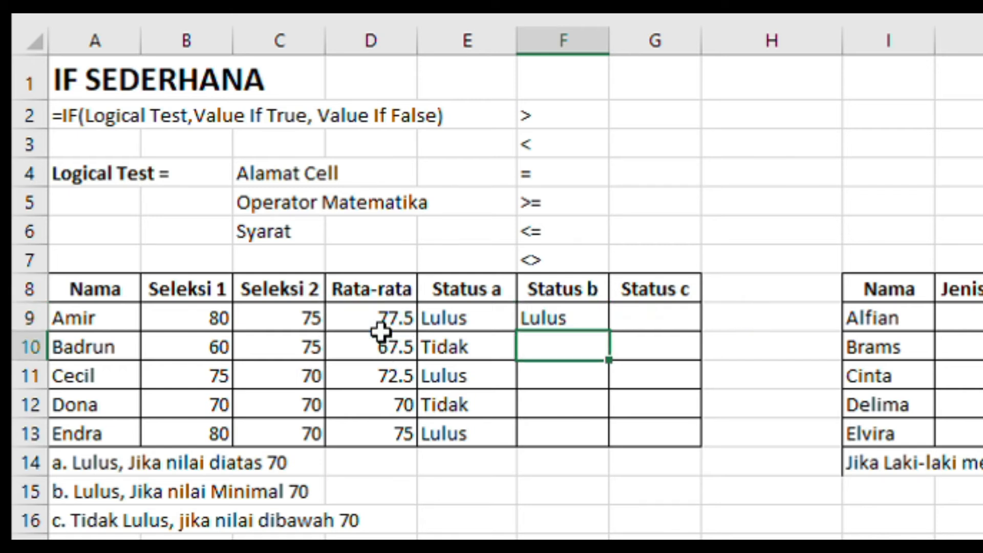
left_click(577, 314)
left_click_drag(607, 333, 616, 436)
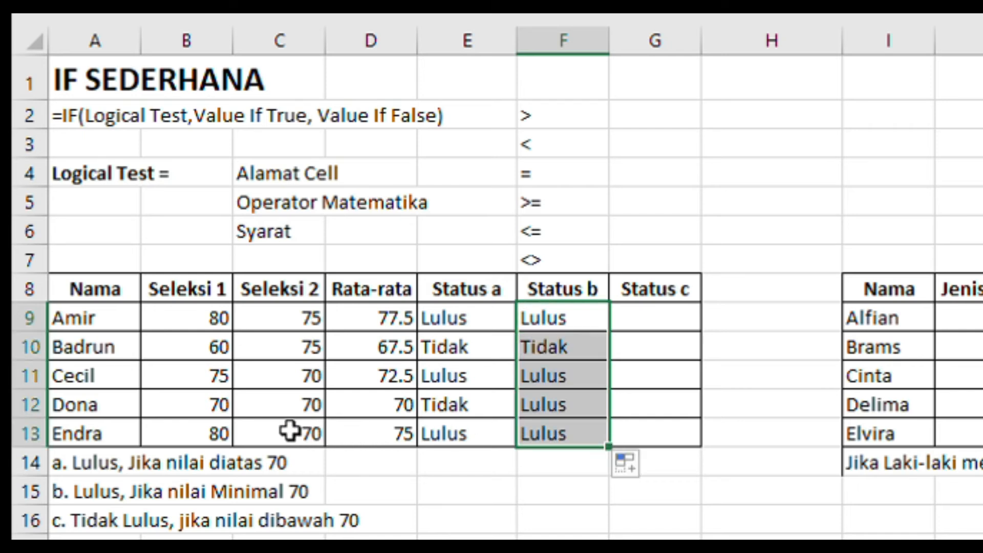
left_click(376, 412)
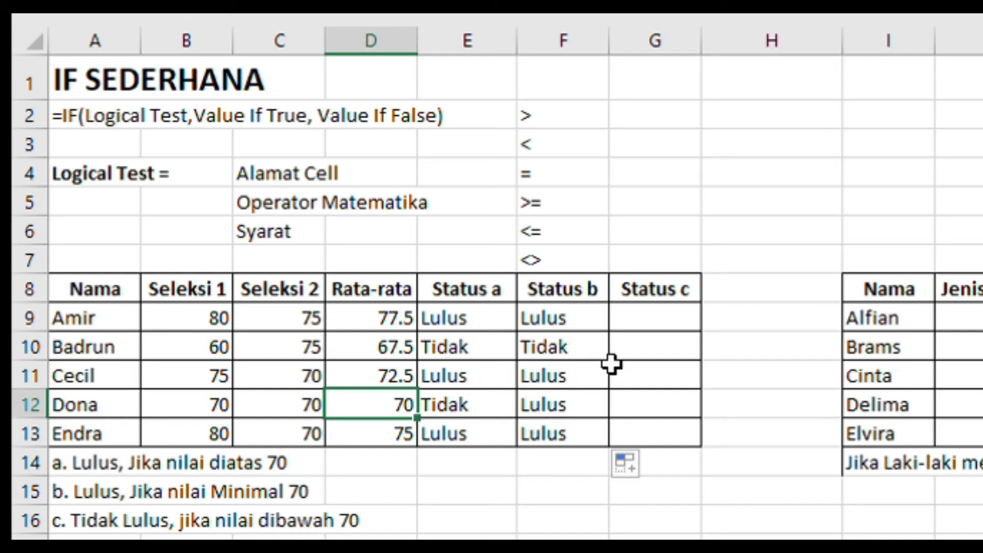
Begin an IF formula in G9 under Status c with the logical test D9<70 and "Tidak" as the value if true.
left_click(660, 312)
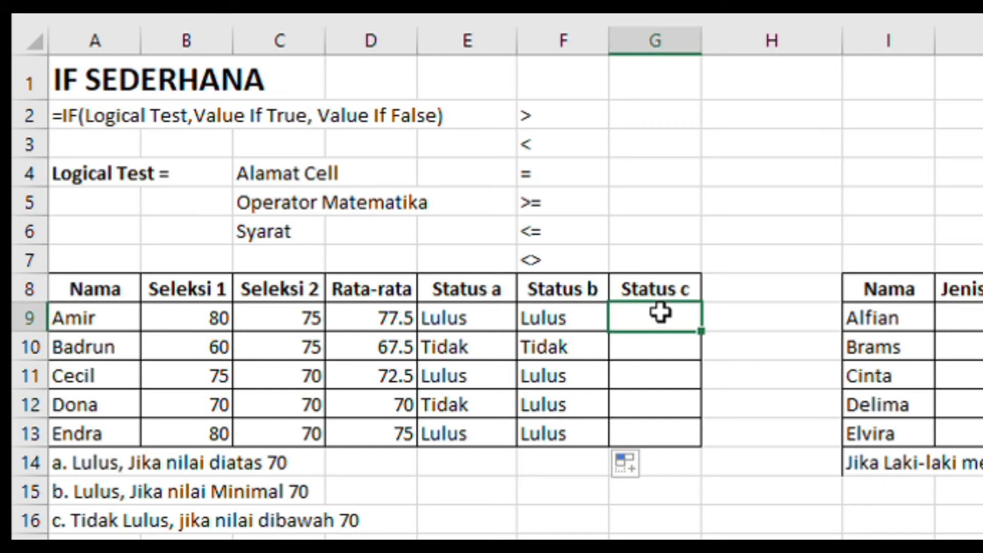
type("=")
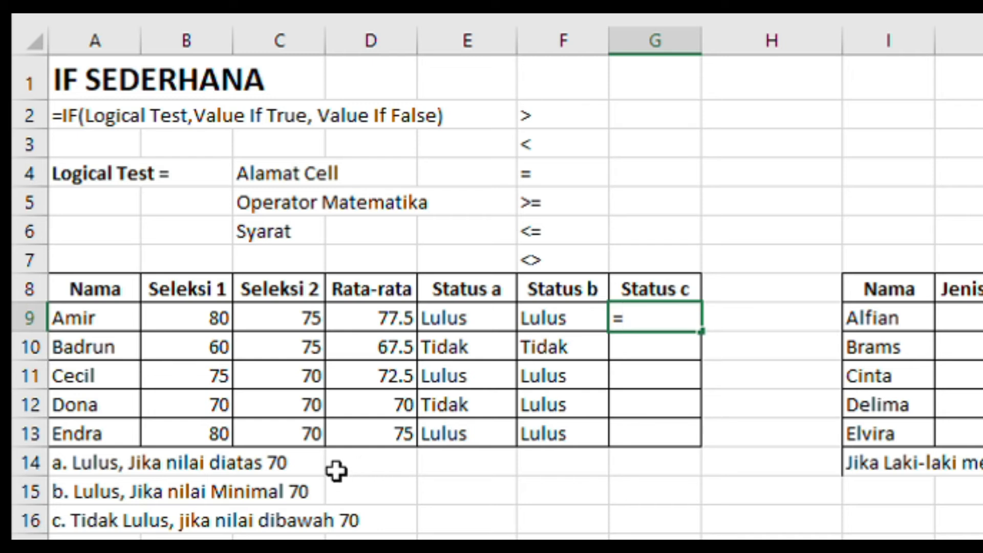
type("if(")
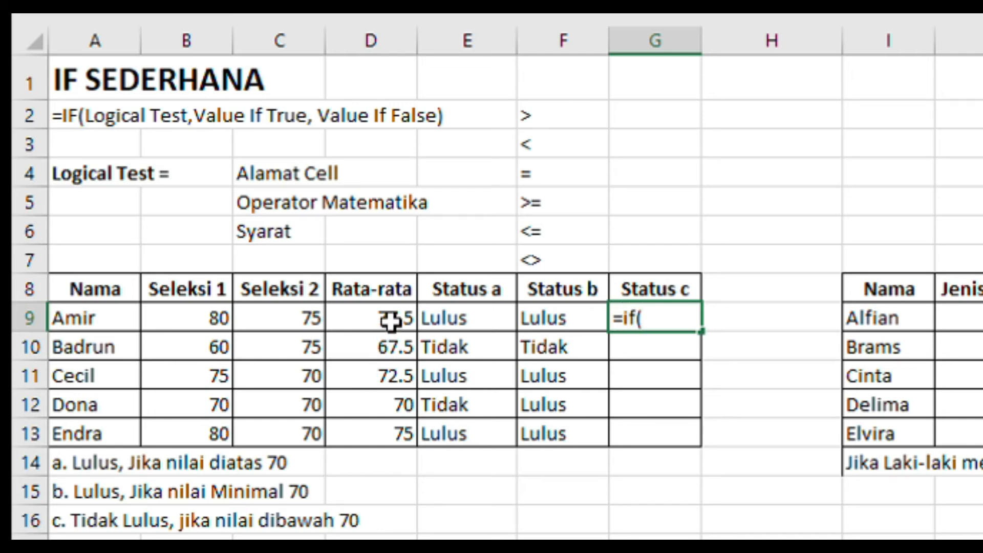
left_click(395, 325)
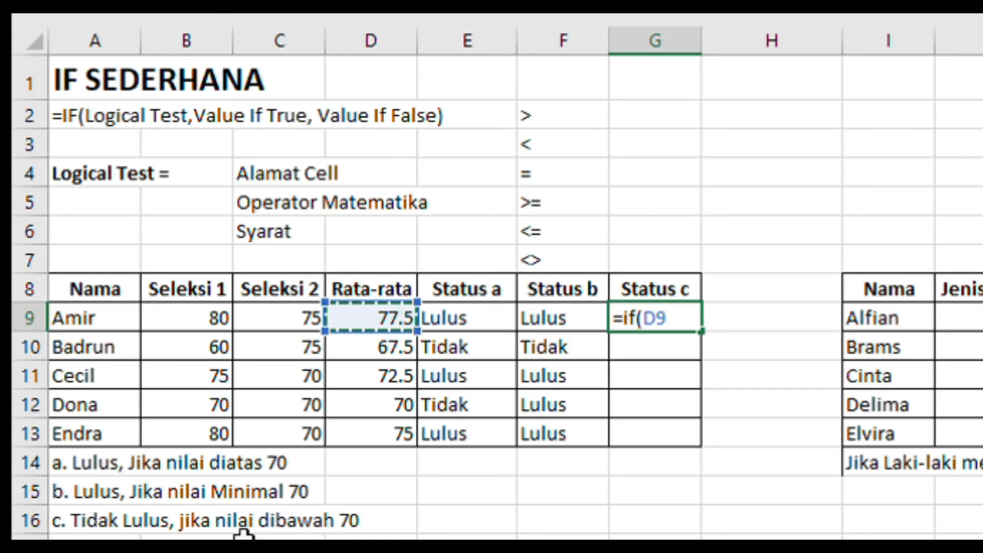
type("<")
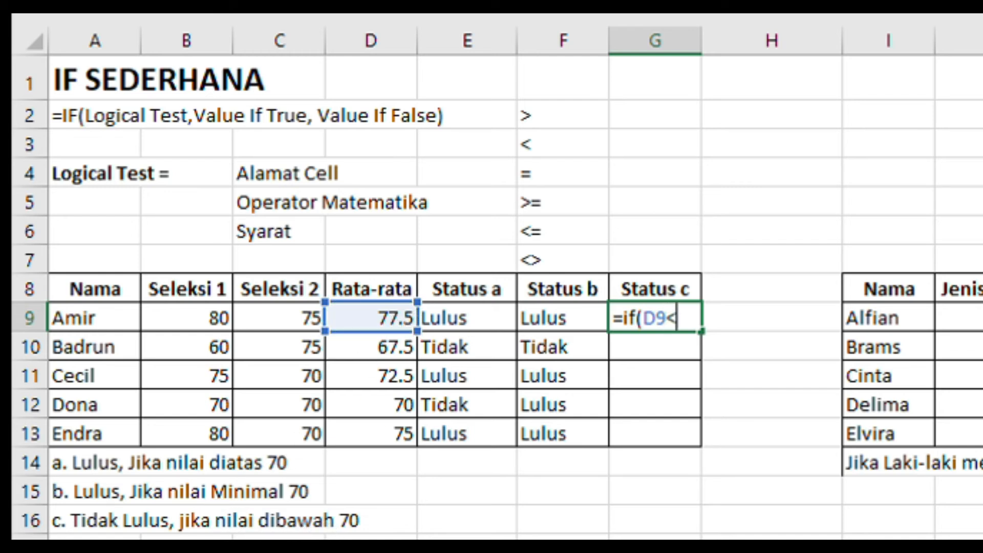
type("70,")
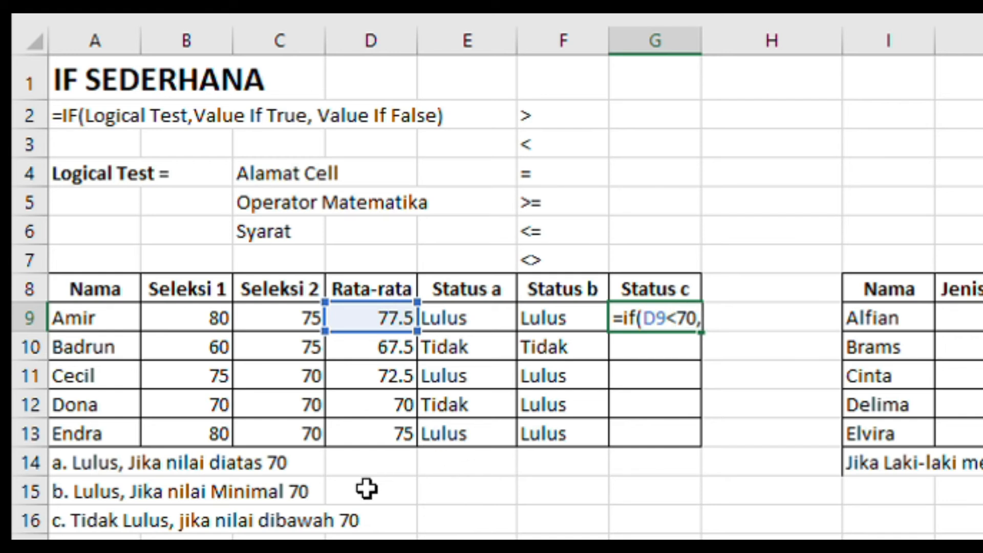
type("\"Tidak")
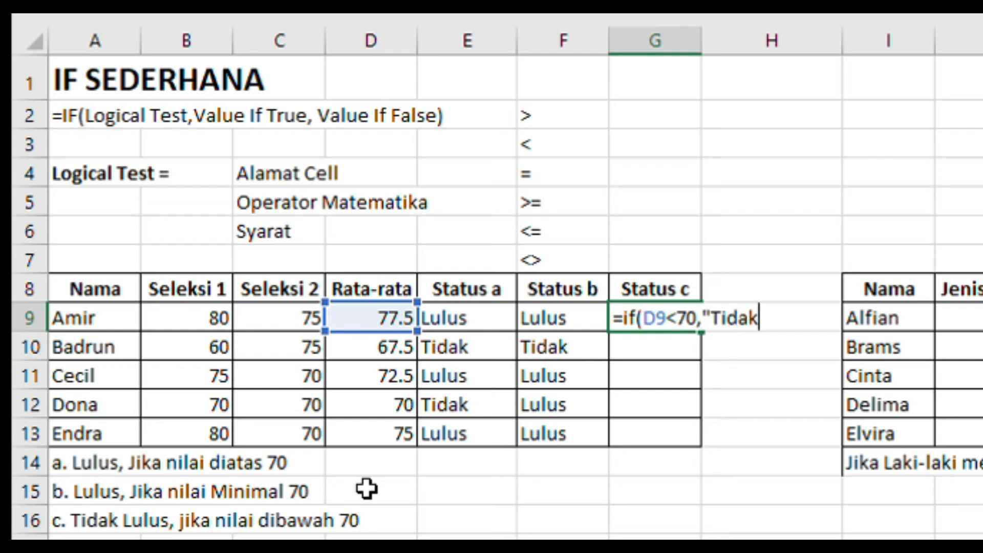
type("\",\"L")
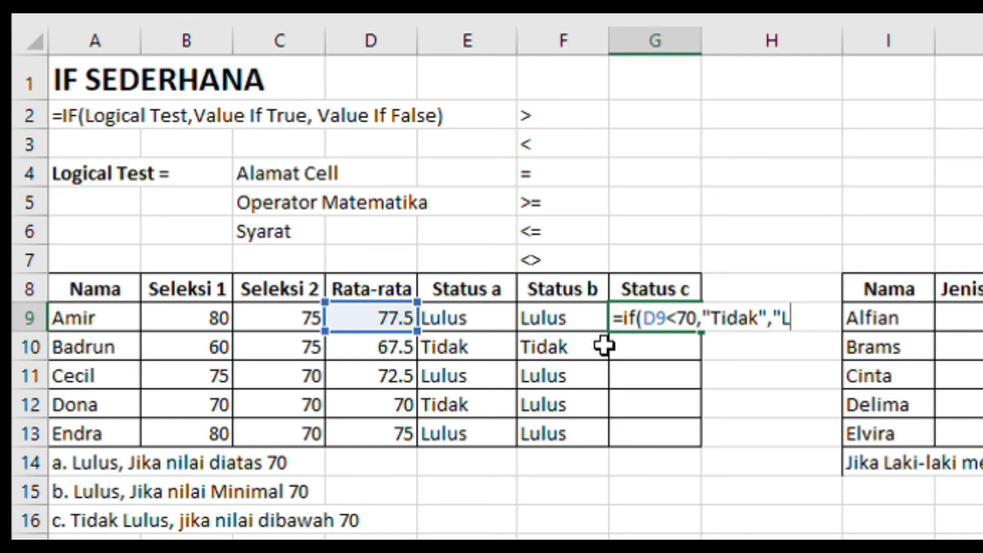
type("ulu")
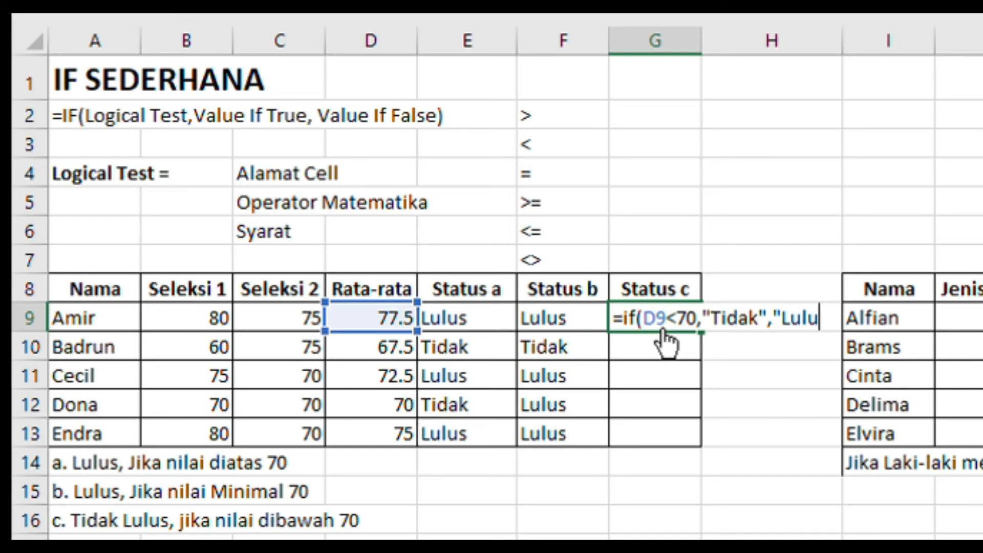
Finish the G9 formula with "Lulus" as the value if false, and fill it down to G13.
type("s\")")
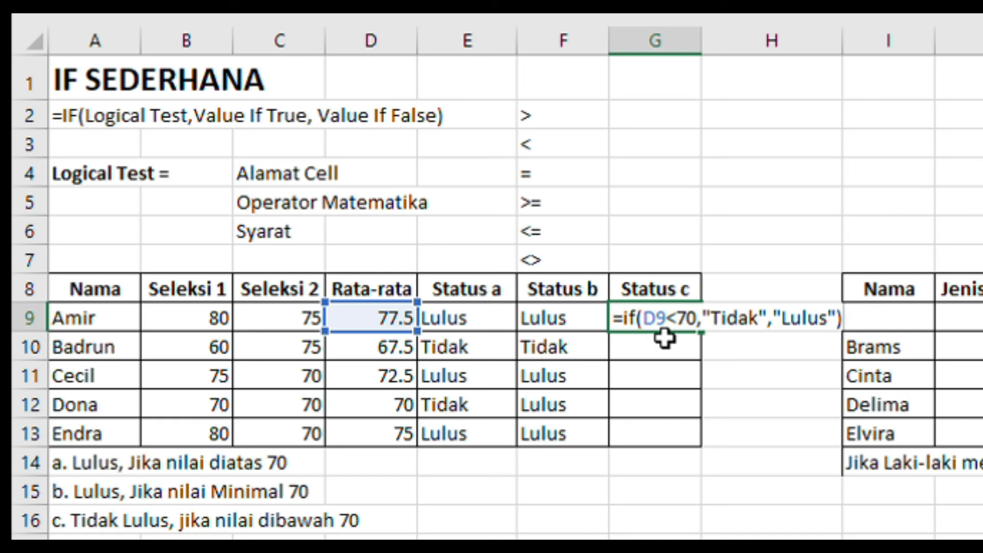
key("Return")
left_click(685, 313)
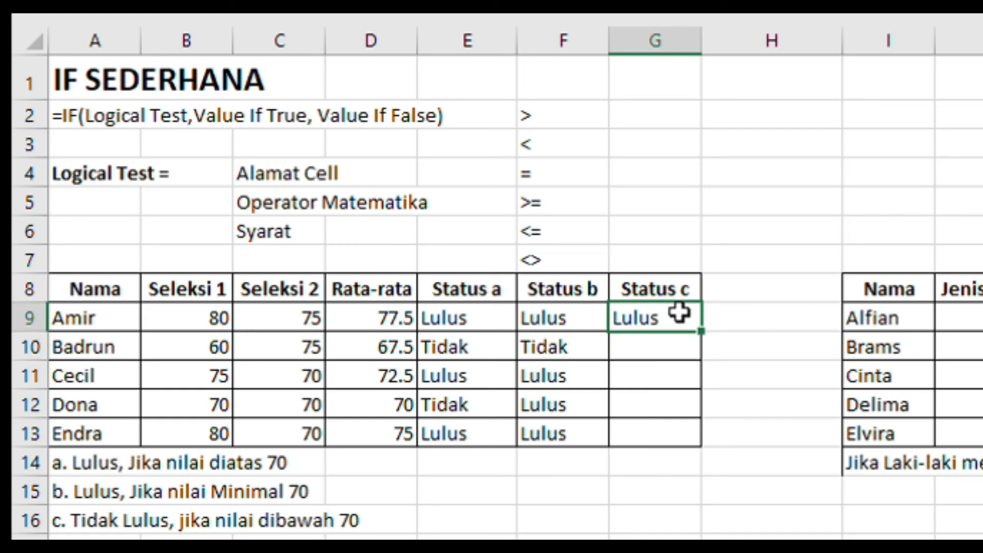
left_click_drag(702, 336, 706, 435)
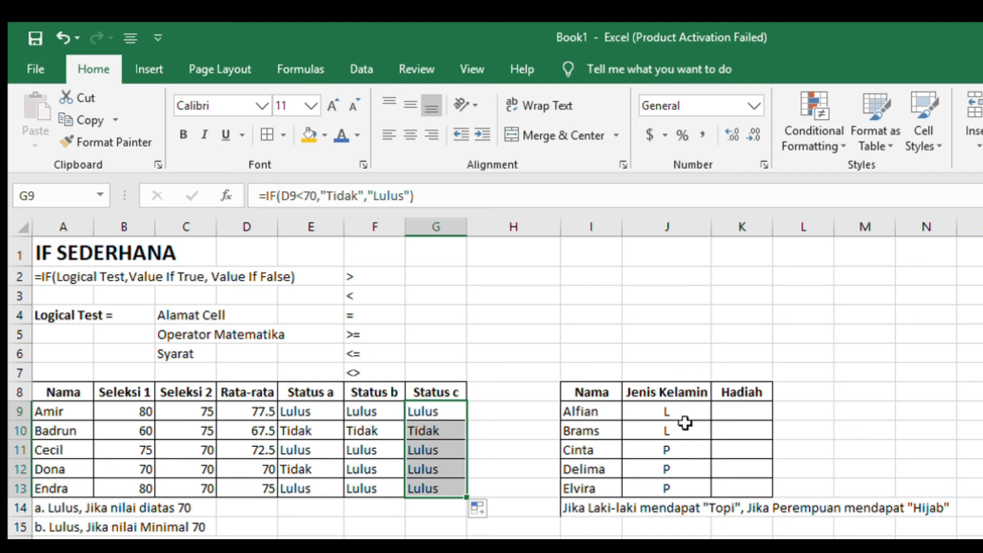
Begin an IF formula in K9 under Hadiah with the logical test J9="L".
left_click(756, 410)
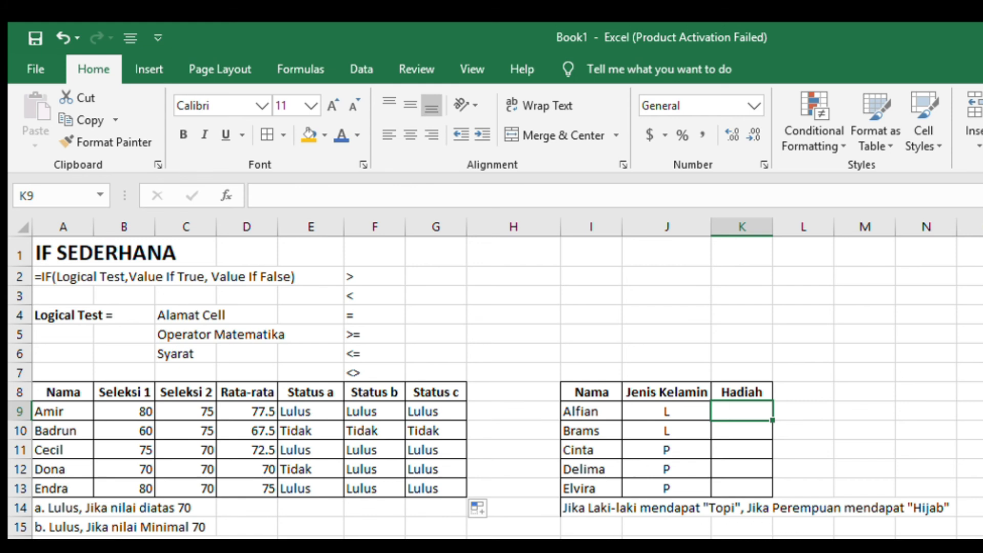
type("=if(")
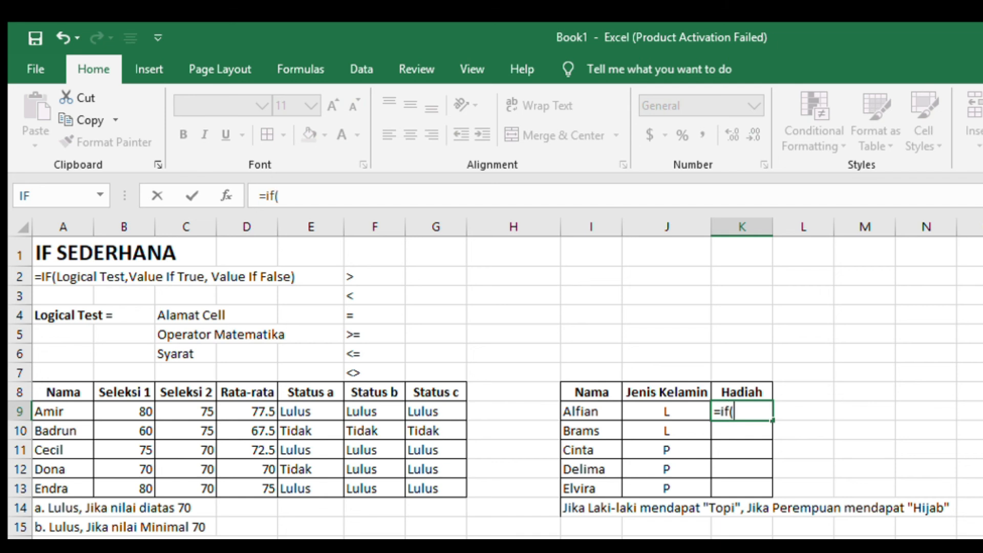
left_click(699, 411)
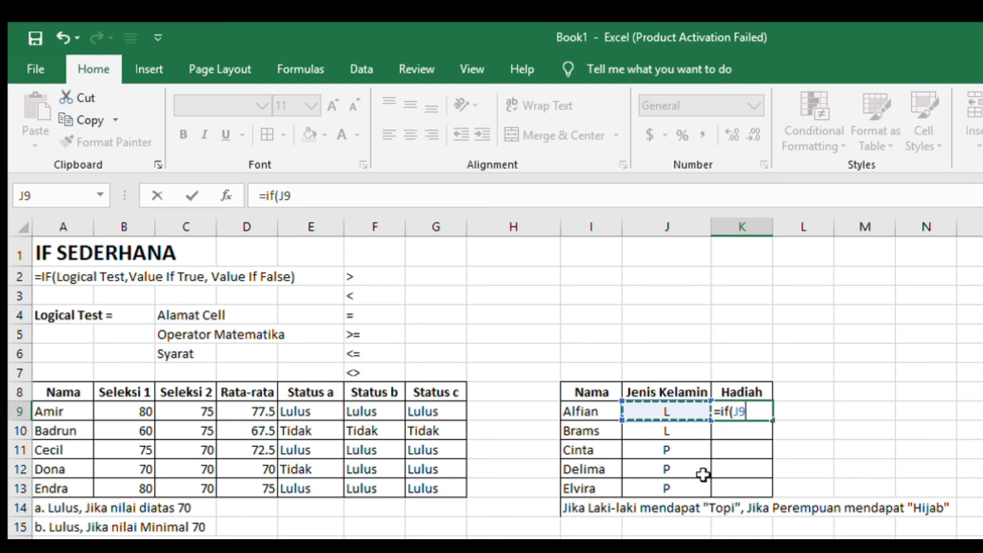
type("=")
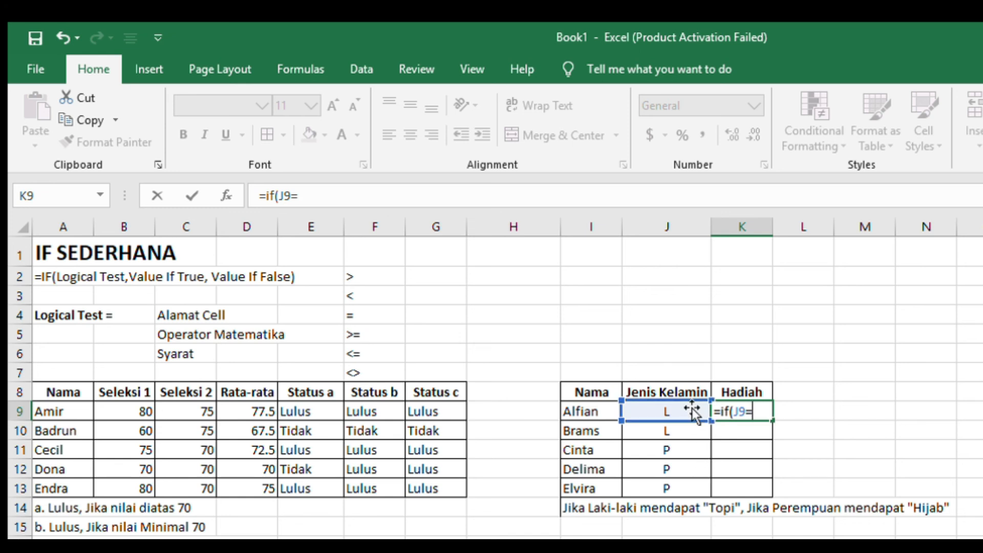
type("L")
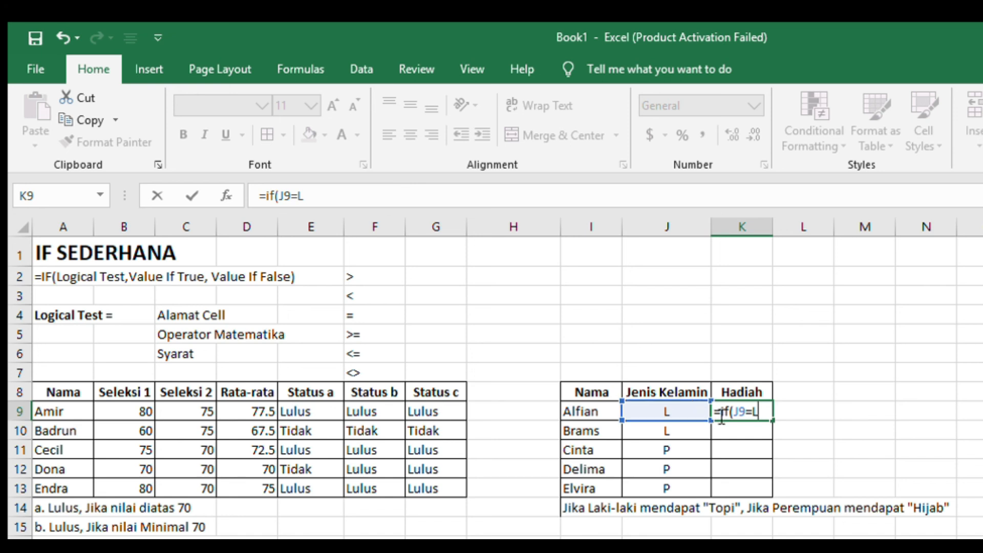
key("BackSpace")
type("\"L\"")
Add "Topi" as the value if true in the K9 formula.
type(",\"TO")
key("BackSpace")
type("op")
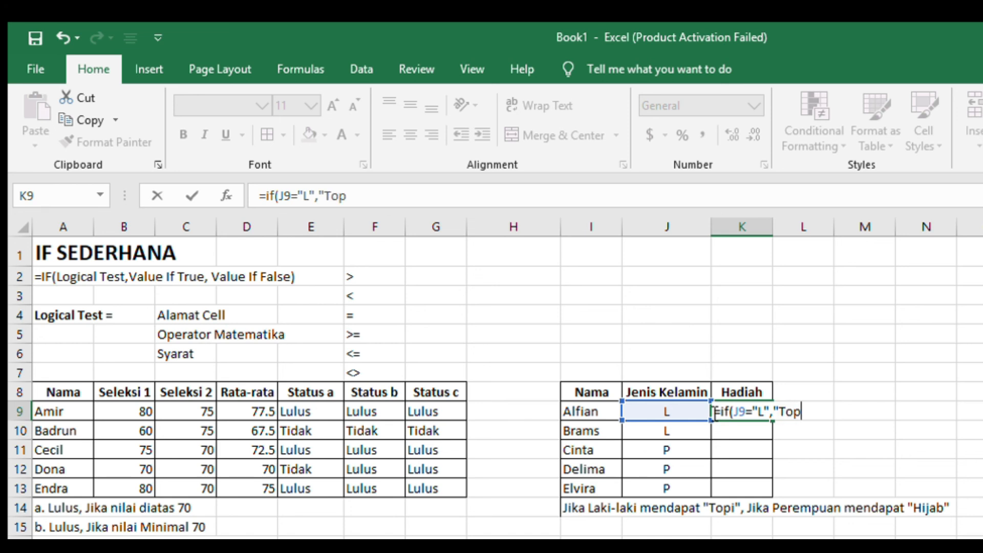
type("i\";")
type(",")
type("\",")
Complete the K9 formula with "Hijab" as the value if false, and fill it down to K13.
type("Hij")
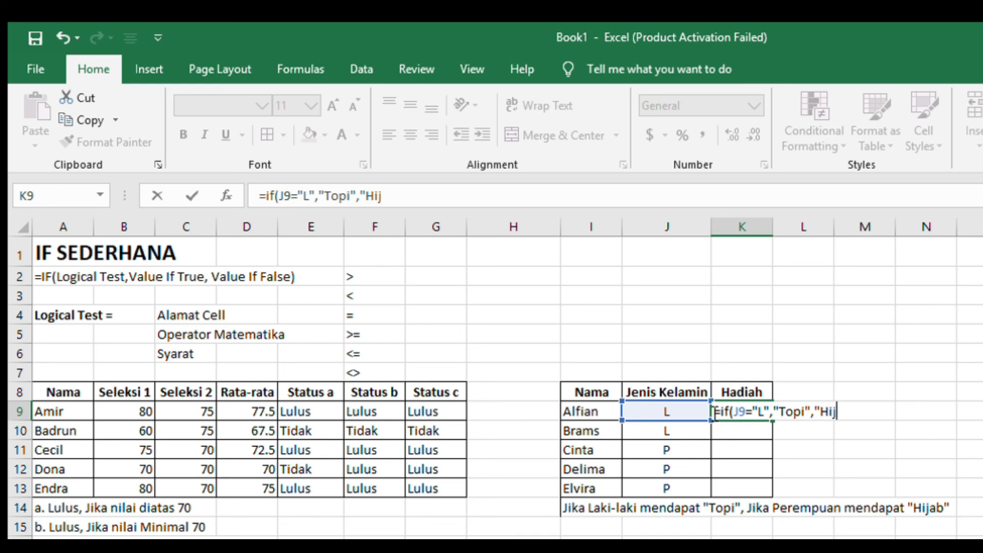
type("ab\")")
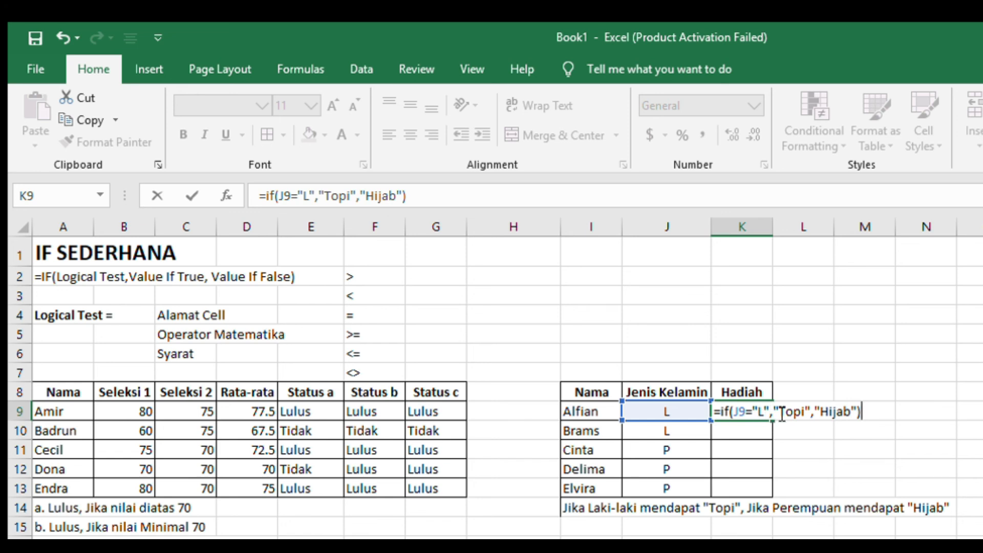
key("Return")
left_click(765, 410)
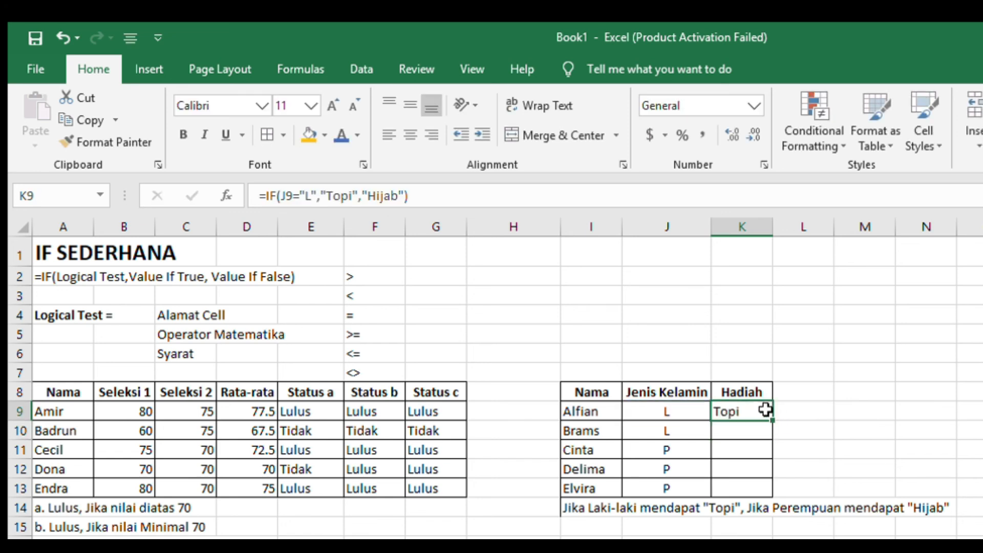
left_click_drag(773, 418, 776, 492)
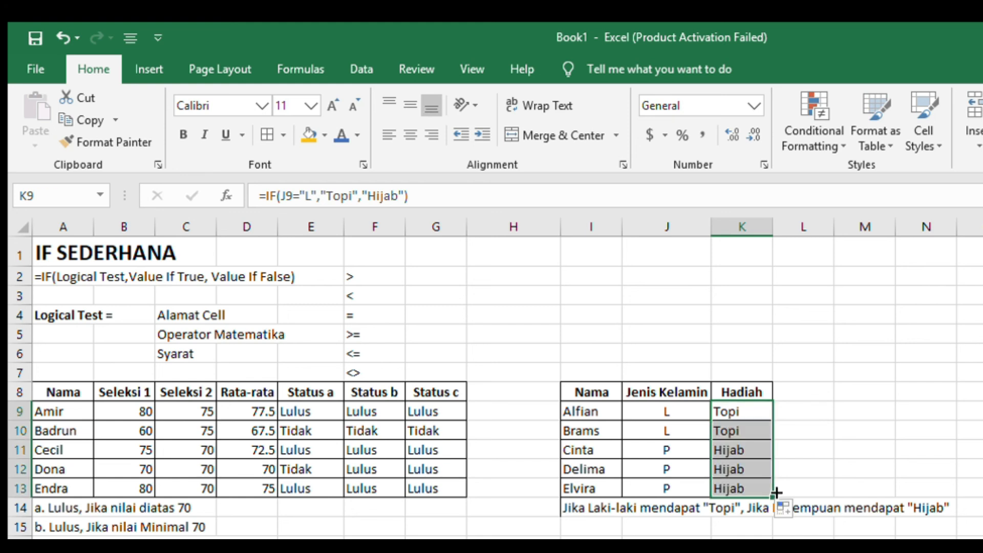